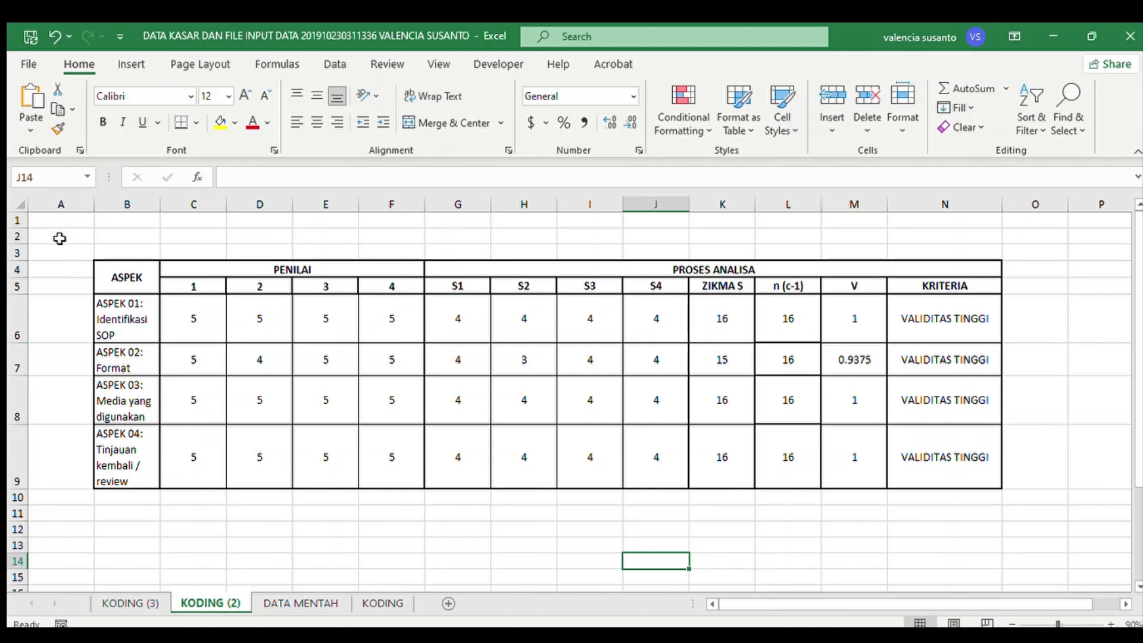
# Examine the ZIKMA S formula for ASPEK 01 on the KODING (2) sheet and the S-score range it sums
pyautogui.click(596, 634)
pyautogui.click(653, 289)
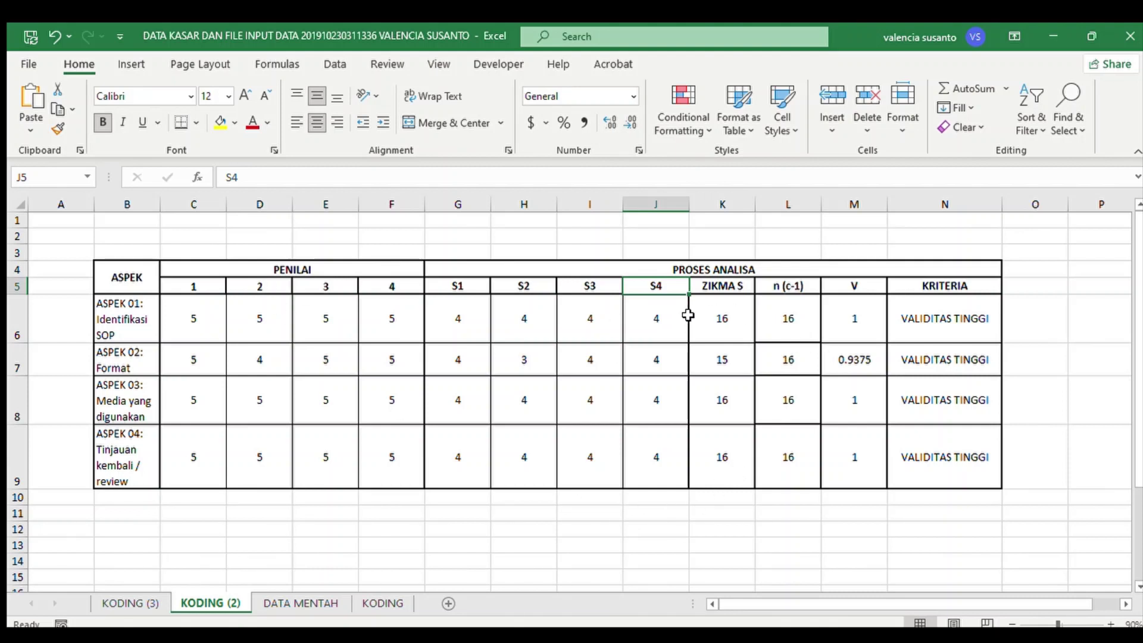
pyautogui.click(724, 317)
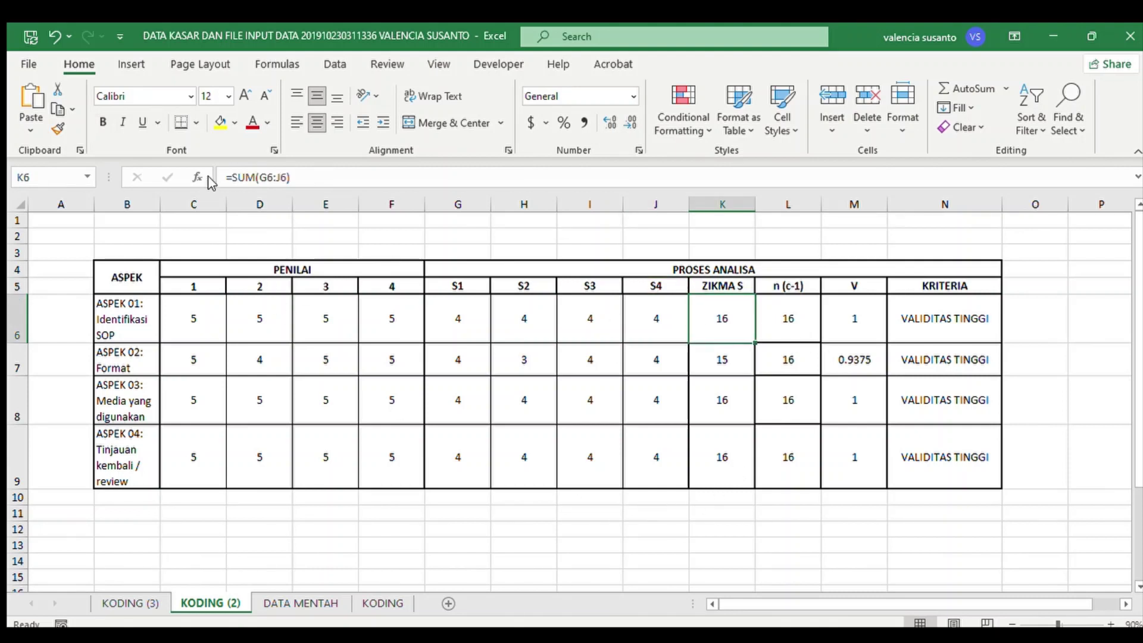
pyautogui.click(273, 178)
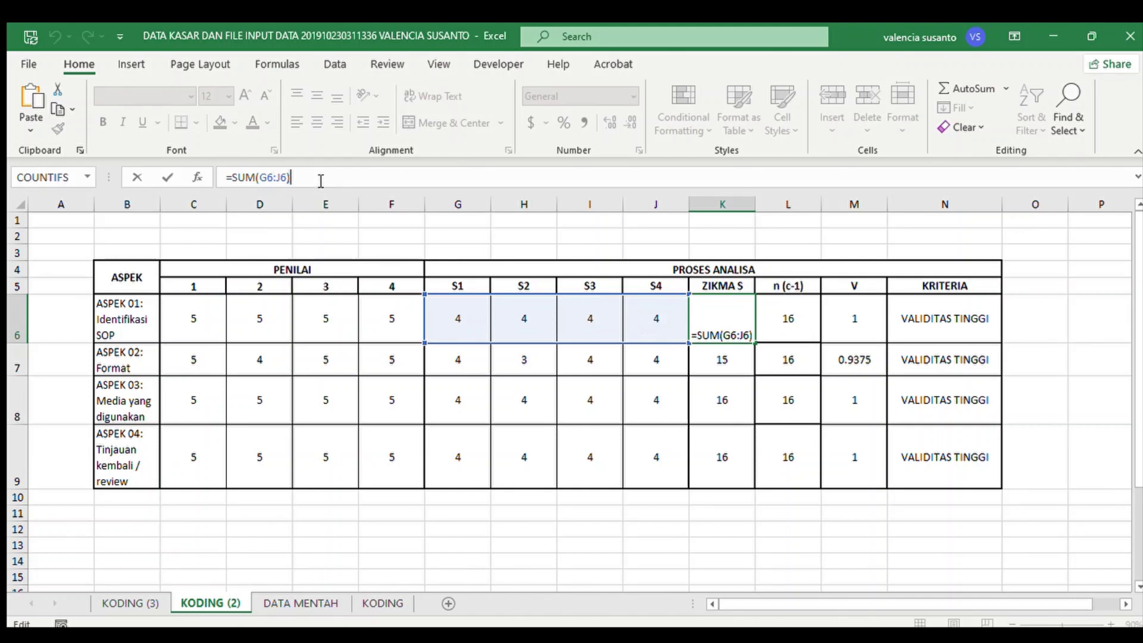
pyautogui.press('Return')
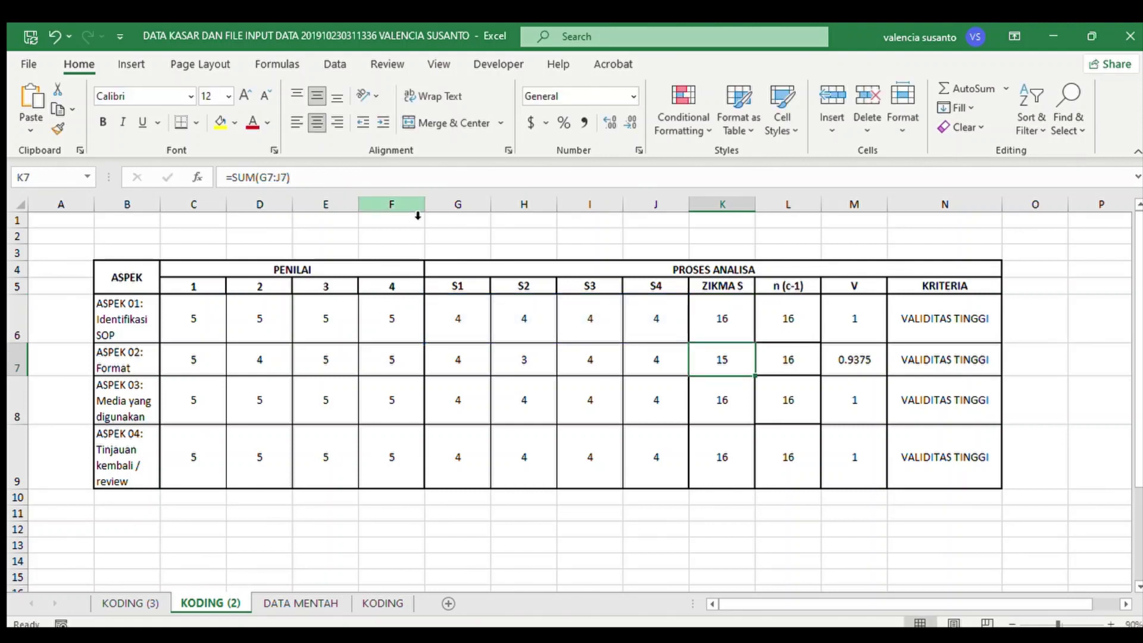
# Examine the n (c-1) and KRITERIA formulas for ASPEK 01, including the validity thresholds in the IF conditions
pyautogui.click(812, 325)
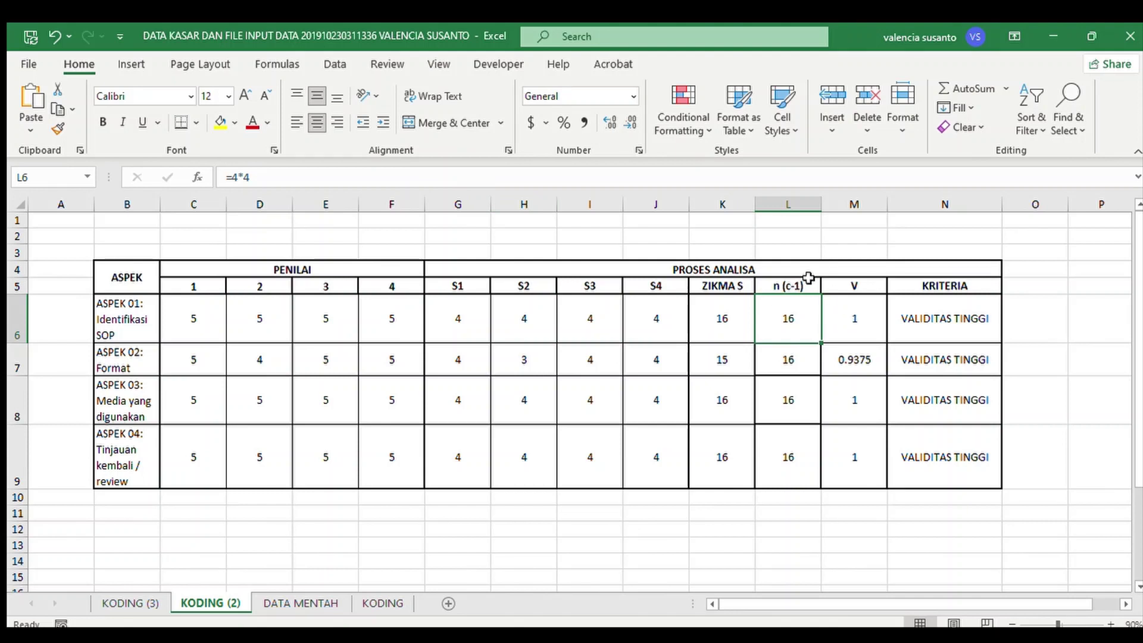
pyautogui.click(873, 286)
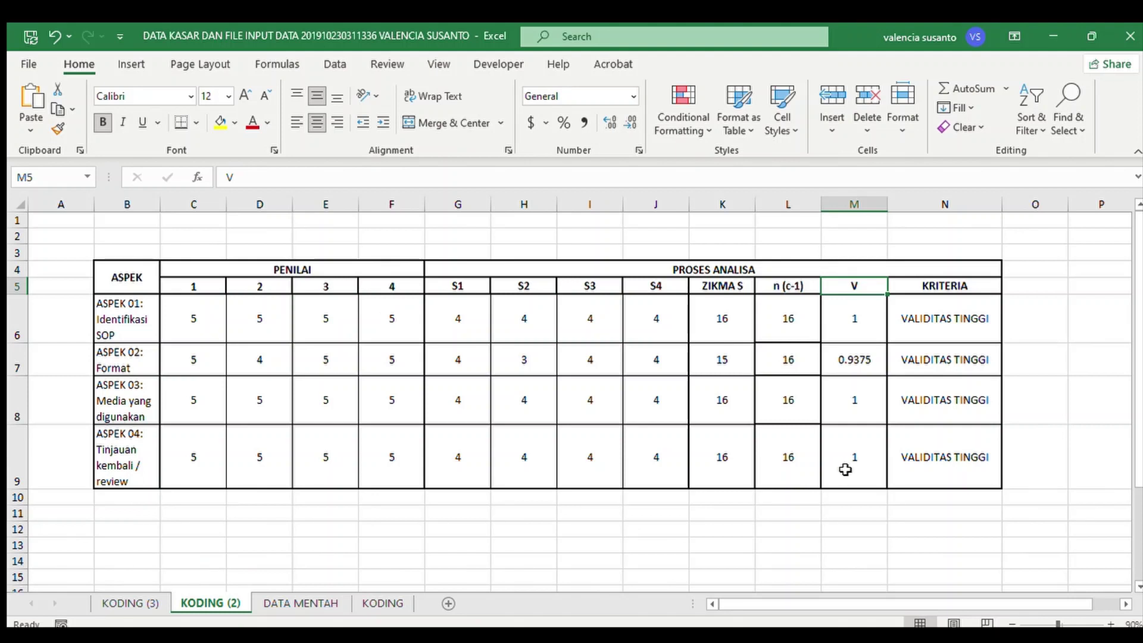
pyautogui.click(924, 336)
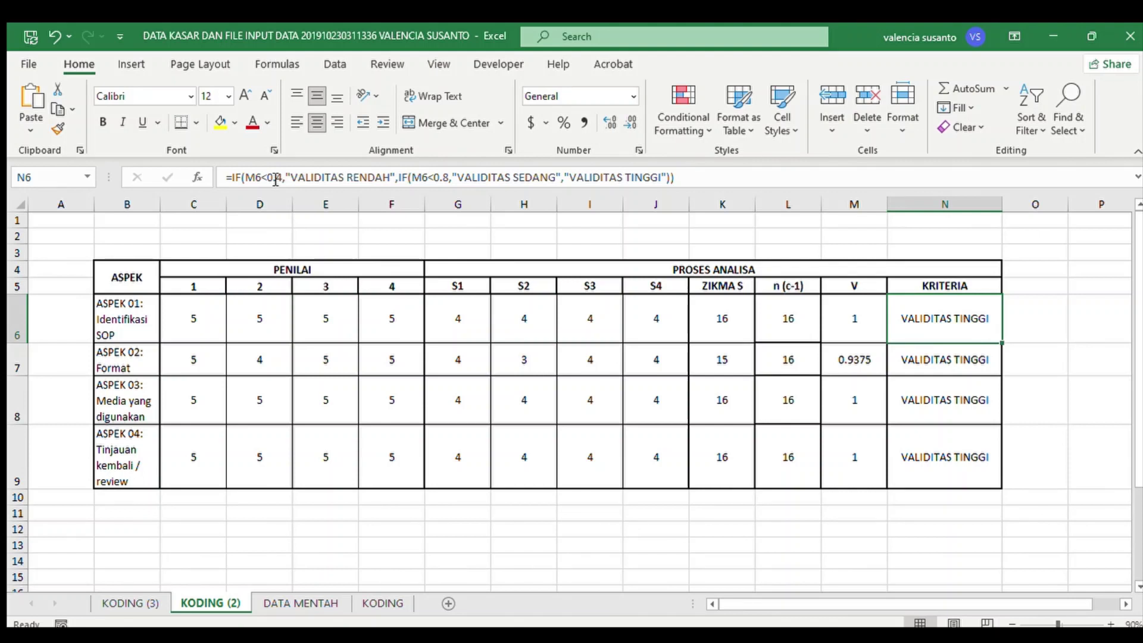
pyautogui.click(275, 179)
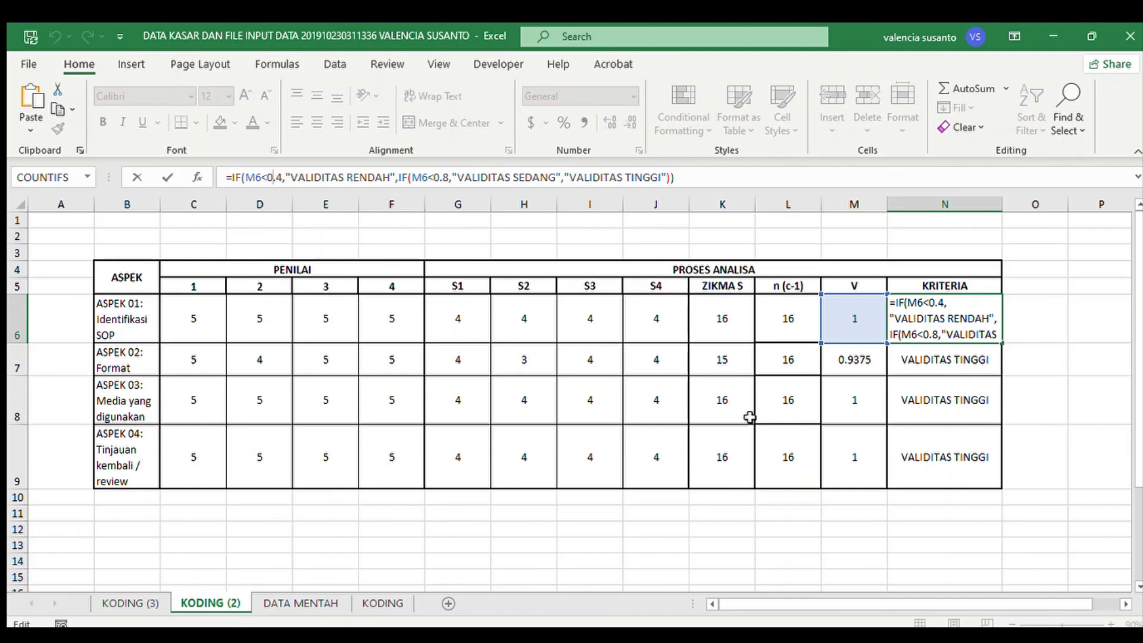
pyautogui.press('Return')
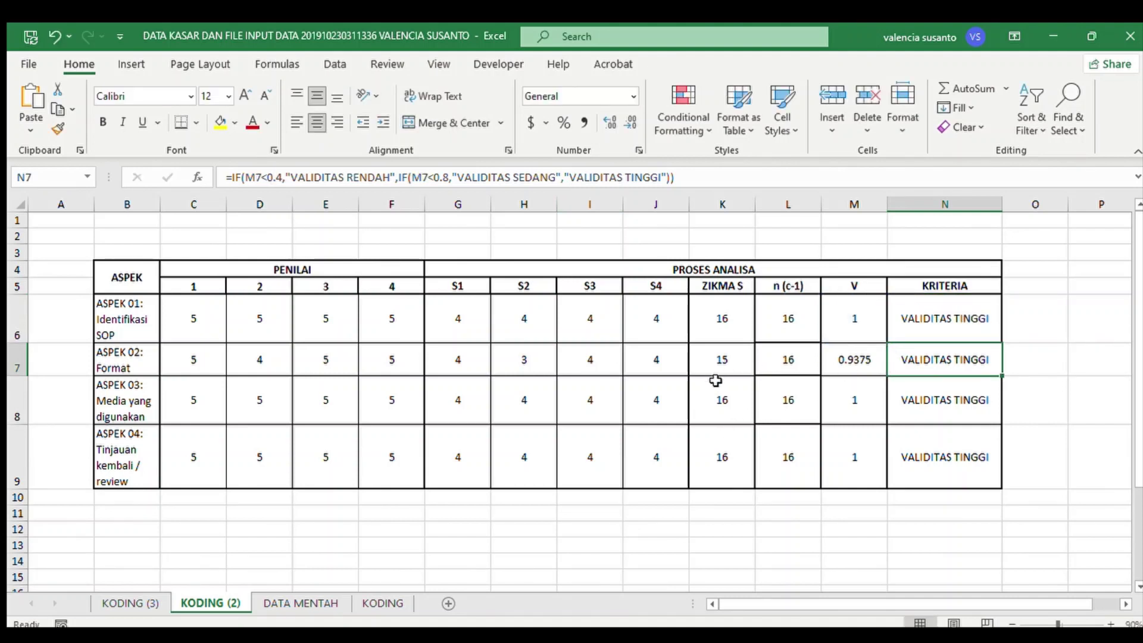
# Open the KODING (3) sheet and compare the n (c-1) formulas of ASPEK 01 and ASPEK 02
pyautogui.click(141, 603)
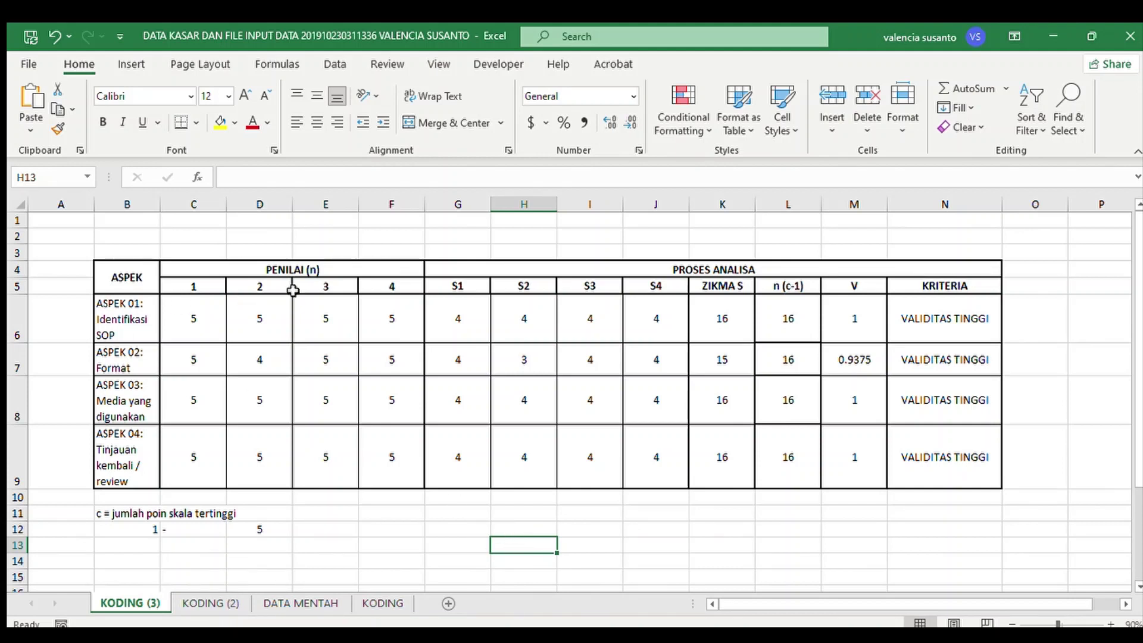
pyautogui.click(806, 311)
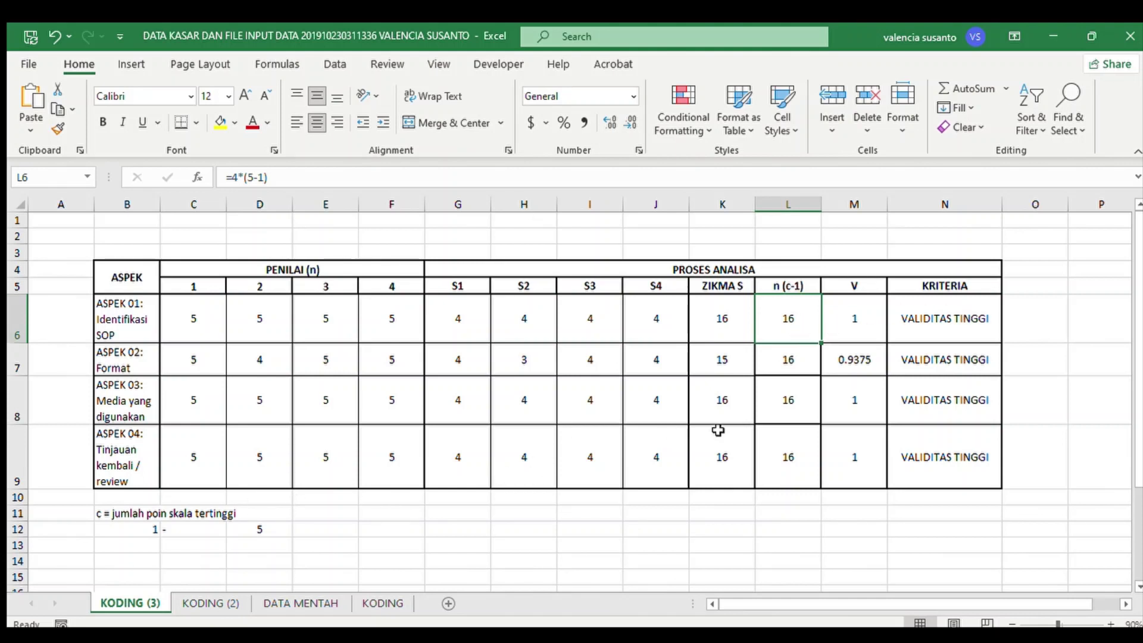
pyautogui.click(786, 288)
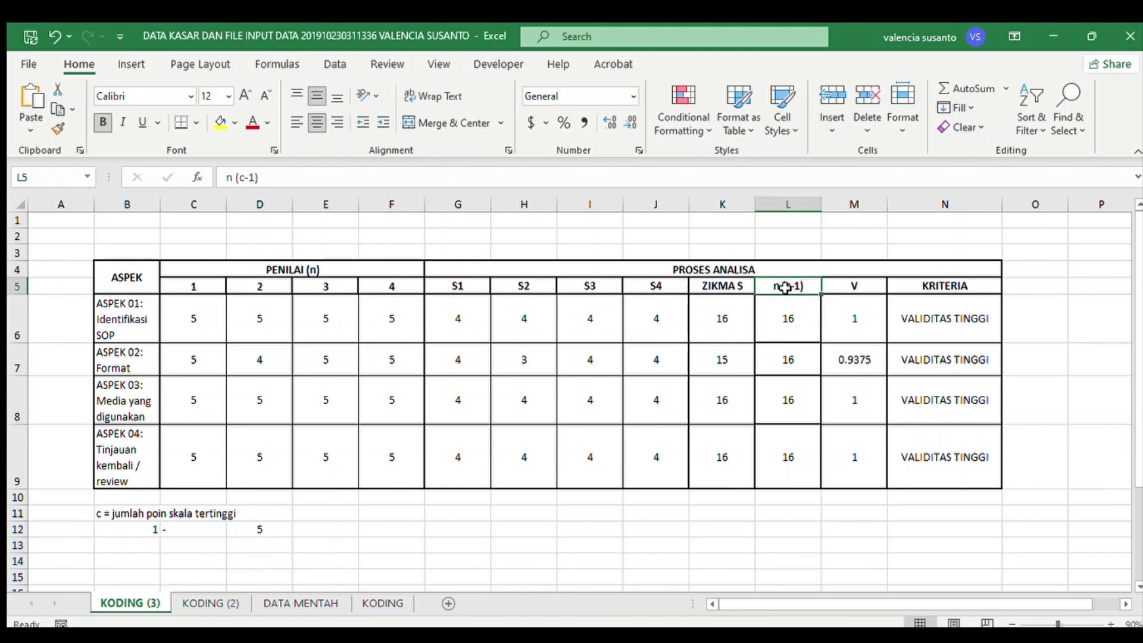
pyautogui.moveTo(783, 289); pyautogui.dragTo(785, 449)
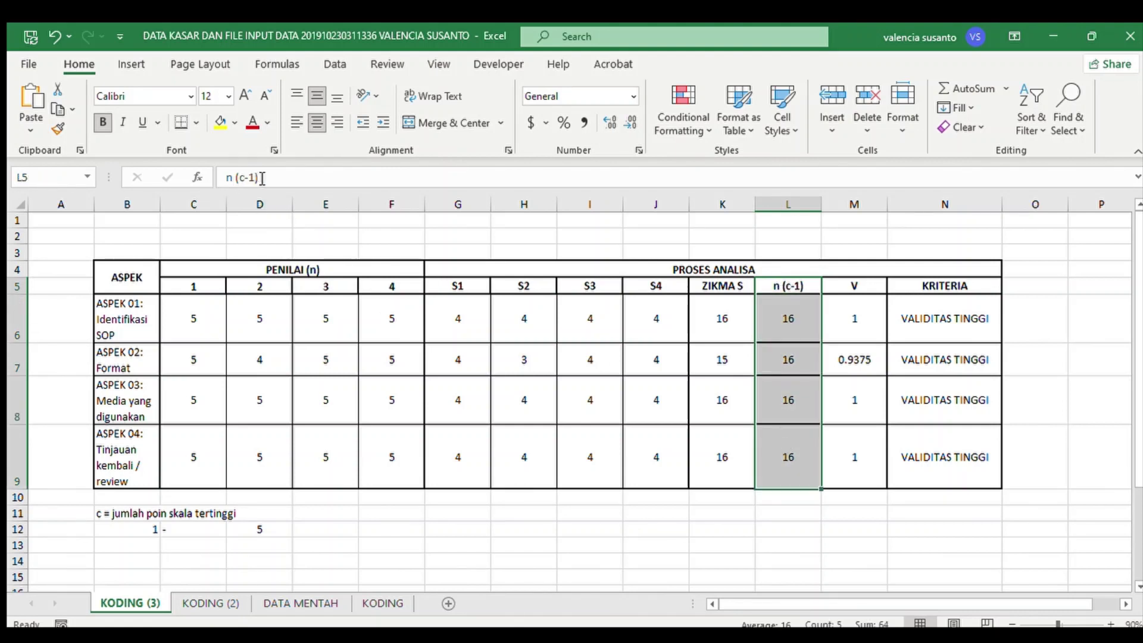
pyautogui.click(786, 351)
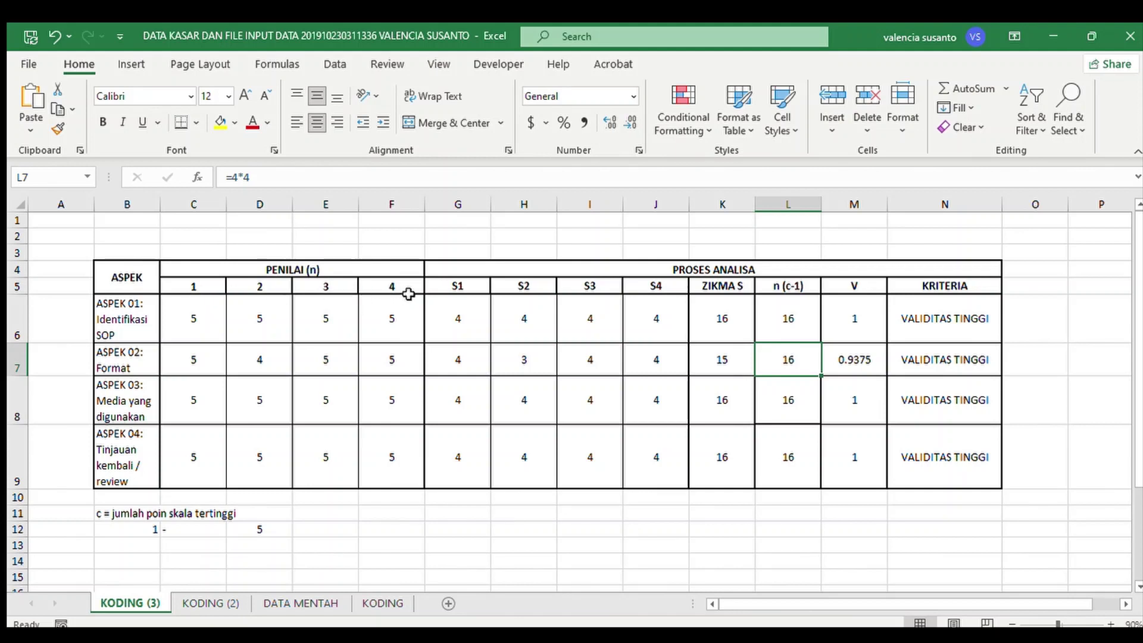
pyautogui.click(781, 336)
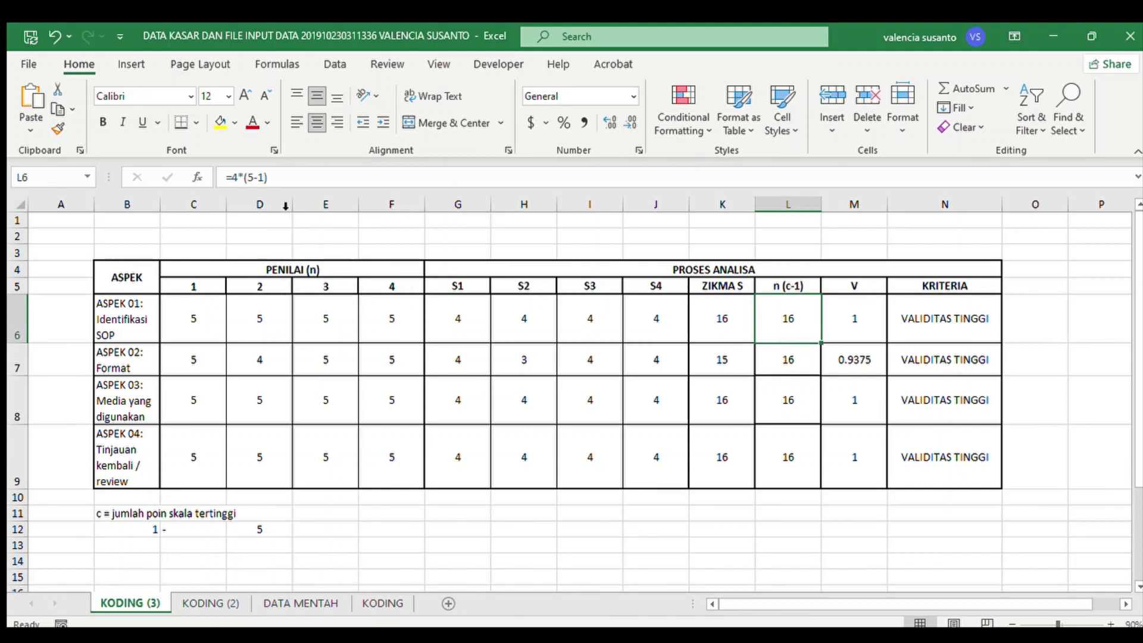
# Try 15 as the number of raters in ASPEK 01's n (c-1) formula, and undo the change
pyautogui.click(234, 177)
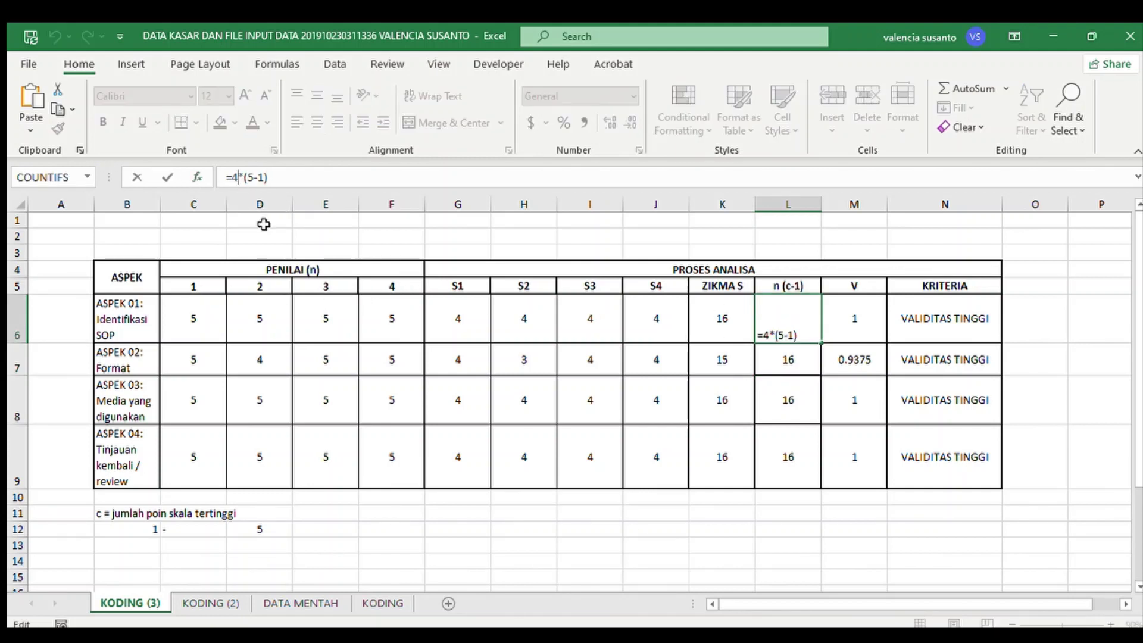
pyautogui.press('BackSpace')
pyautogui.write('10')
pyautogui.press('BackSpace')
pyautogui.press('BackSpace')
pyautogui.write('15')
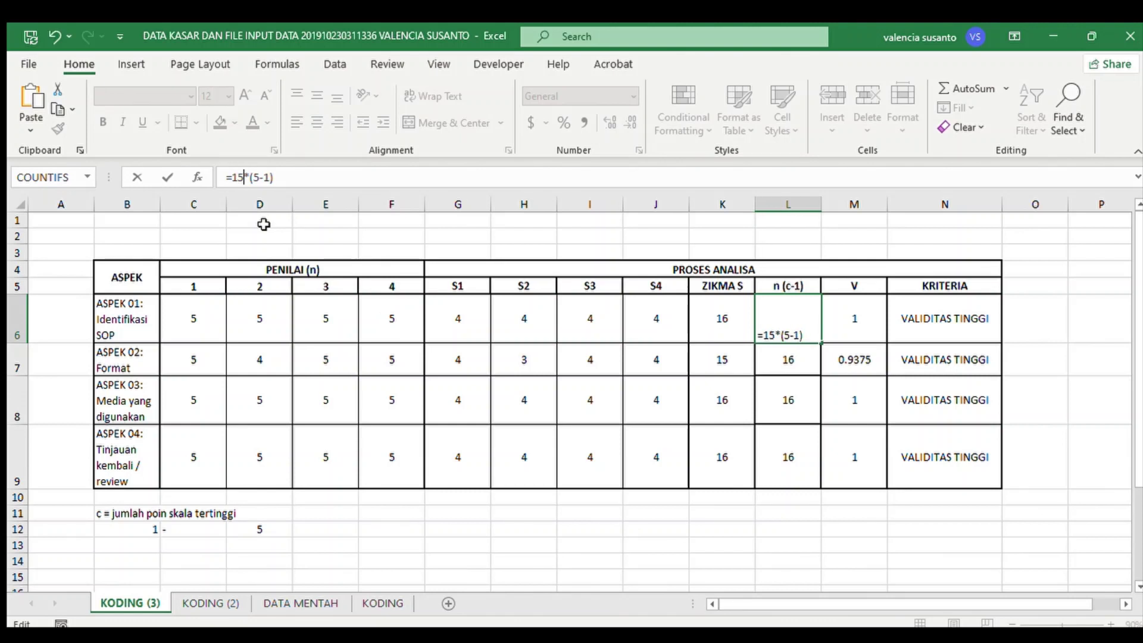
pyautogui.click(289, 178)
pyautogui.press('Return')
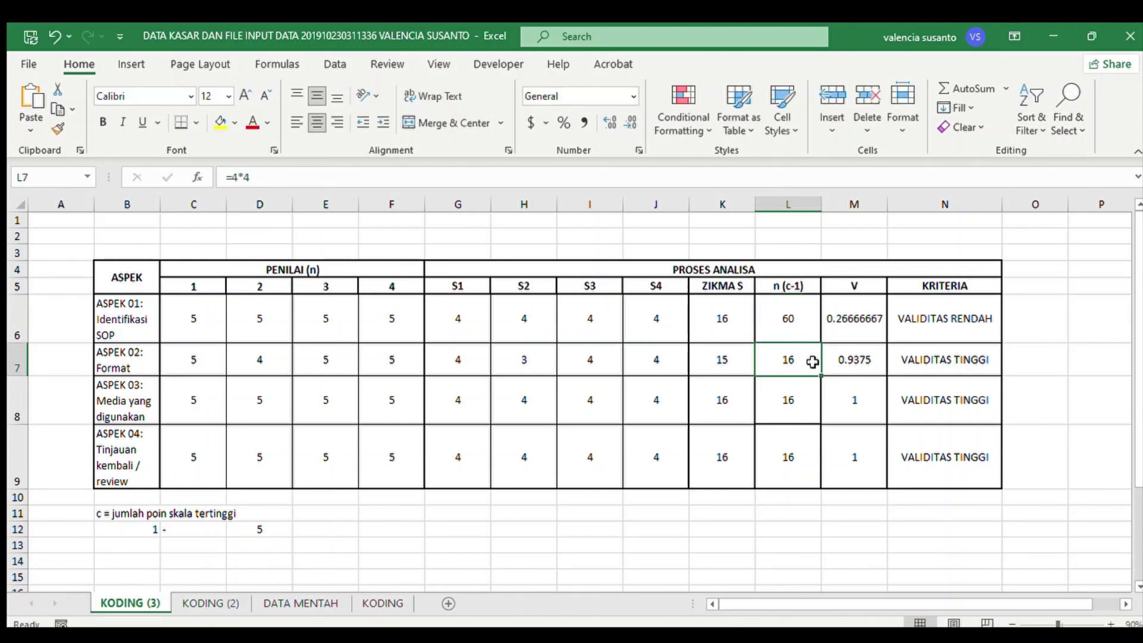
pyautogui.hotkey('ctrl', 'z')
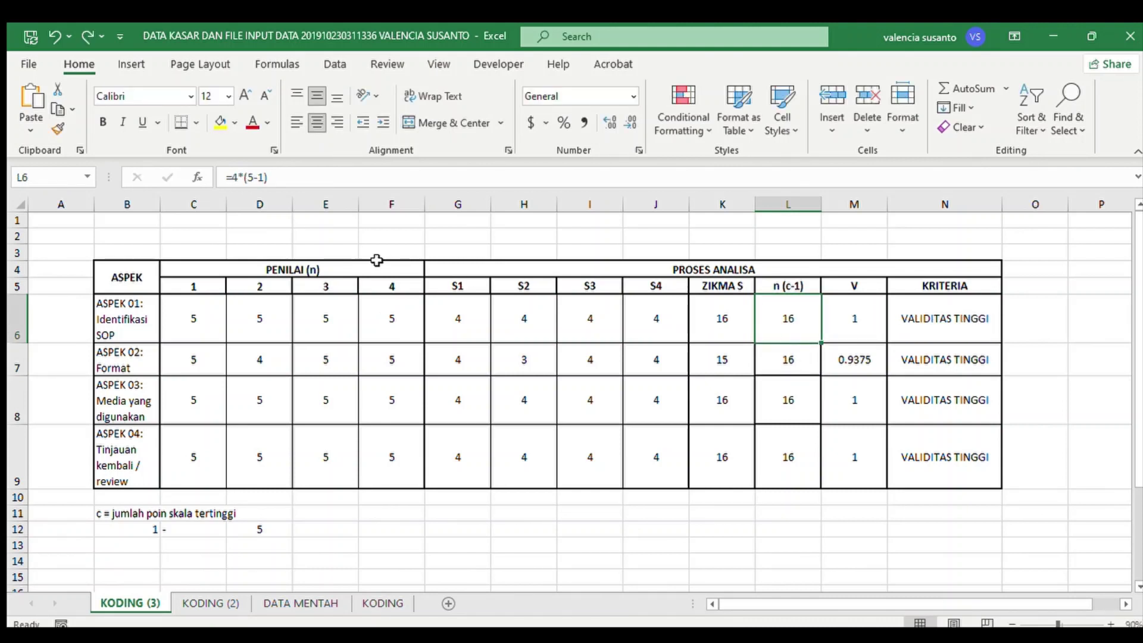
# Try 10 as the highest scale point in ASPEK 01's n (c-1) formula, and restore it to 5
pyautogui.click(809, 419)
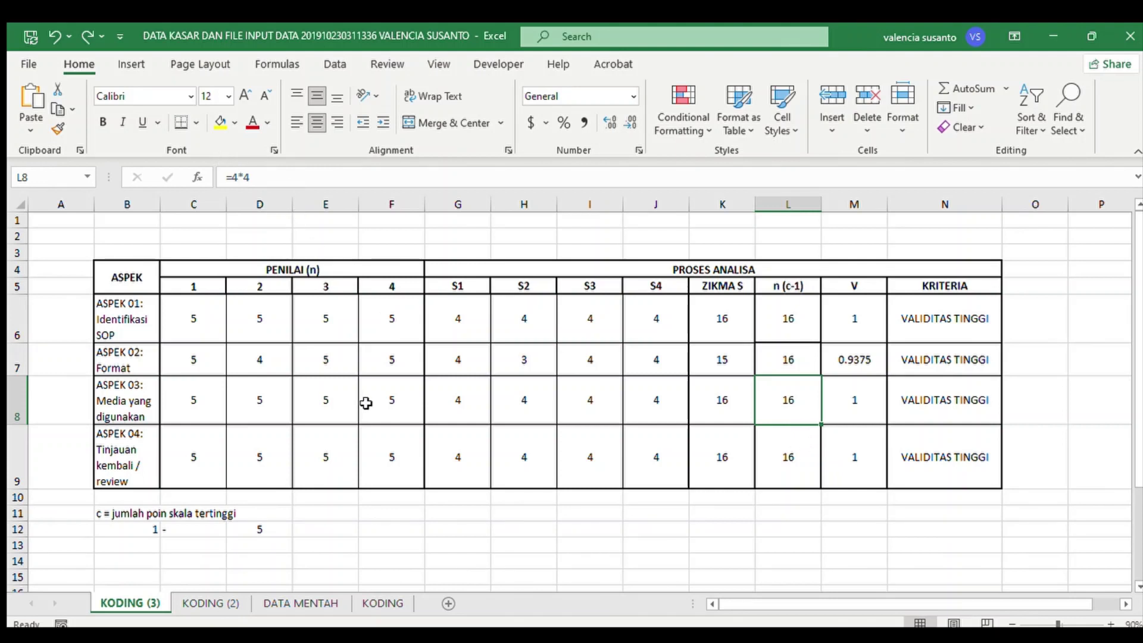
pyautogui.click(802, 351)
pyautogui.click(795, 333)
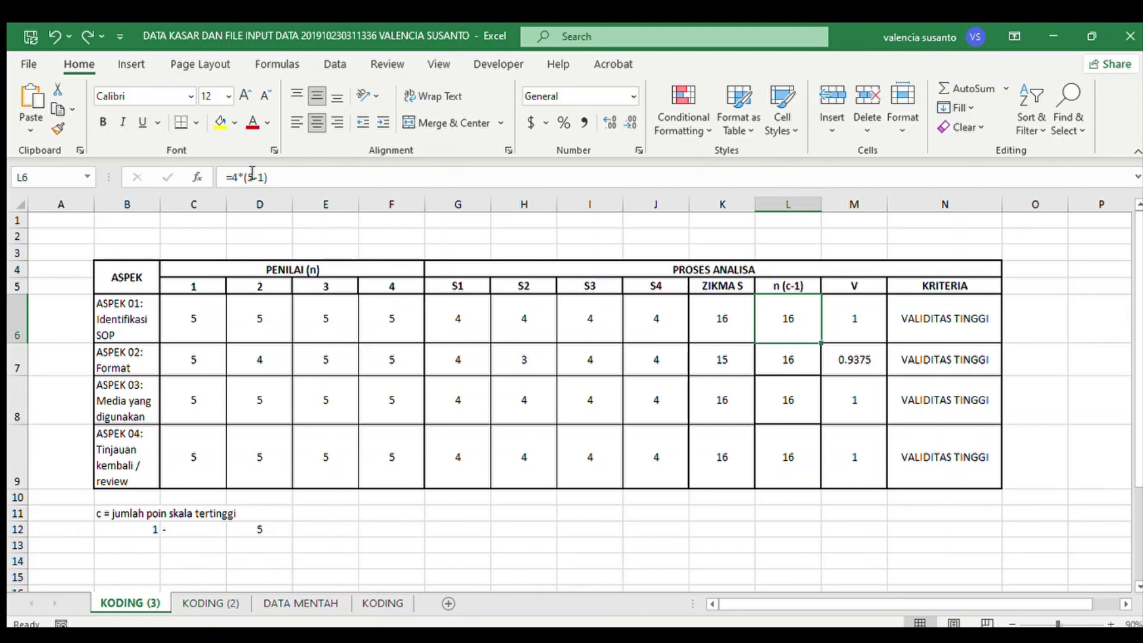
pyautogui.click(254, 177)
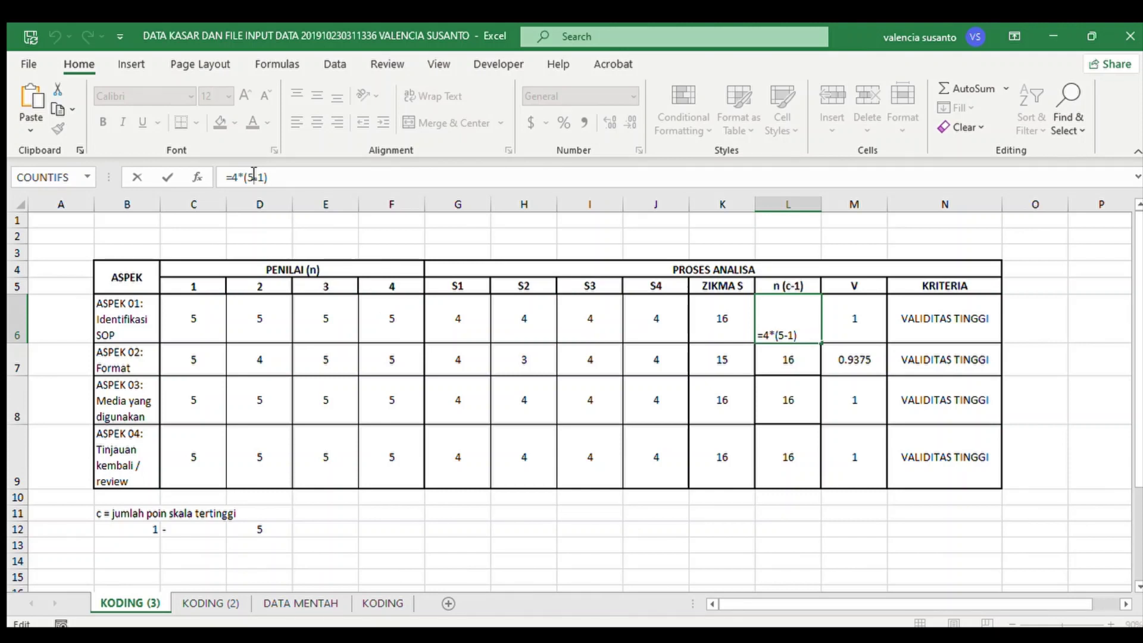
pyautogui.press('BackSpace')
pyautogui.write('8')
pyautogui.press('BackSpace')
pyautogui.write('10')
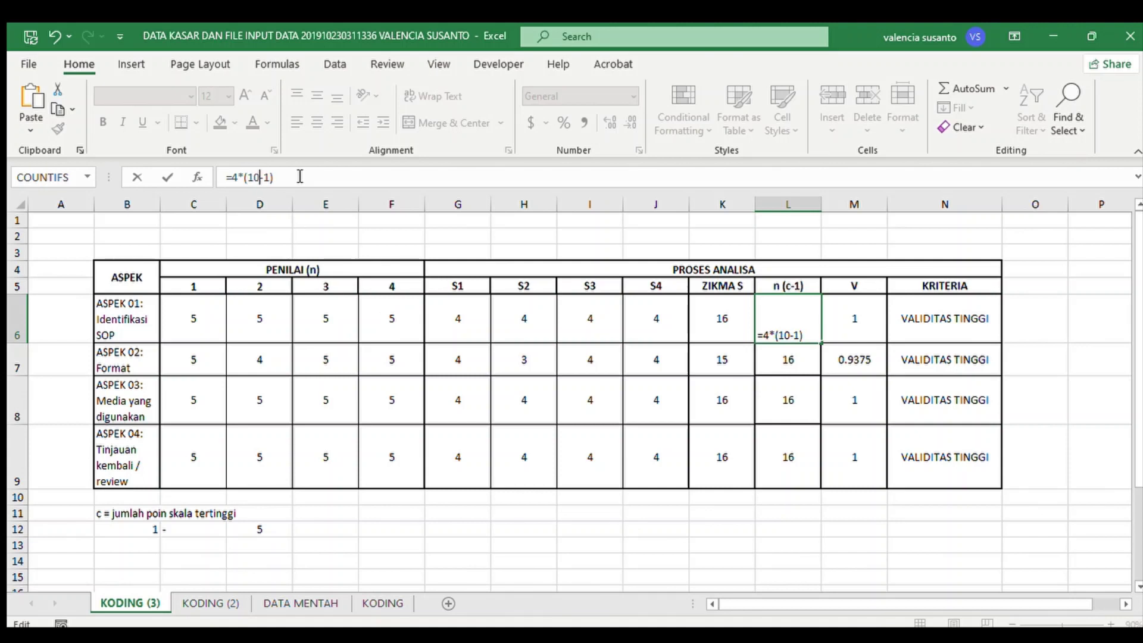
pyautogui.press('BackSpace')
pyautogui.press('BackSpace')
pyautogui.write('5')
pyautogui.press('Return')
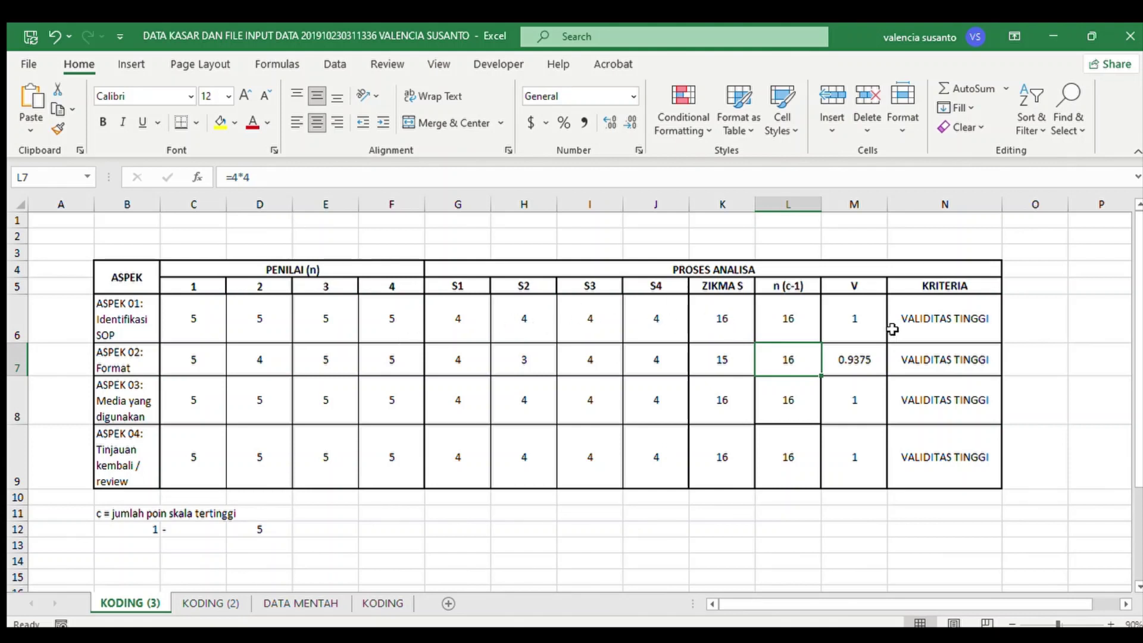
# Review the rater count and the bracketed scale term in ASPEK 01's n (c-1) formula
pyautogui.click(784, 310)
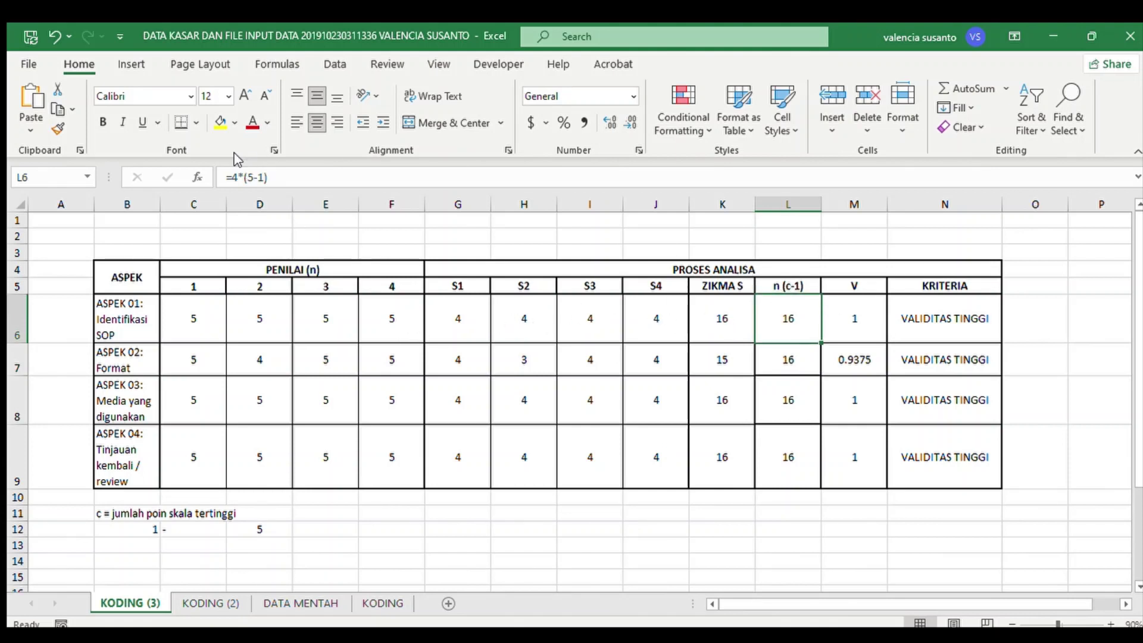
pyautogui.click(237, 178)
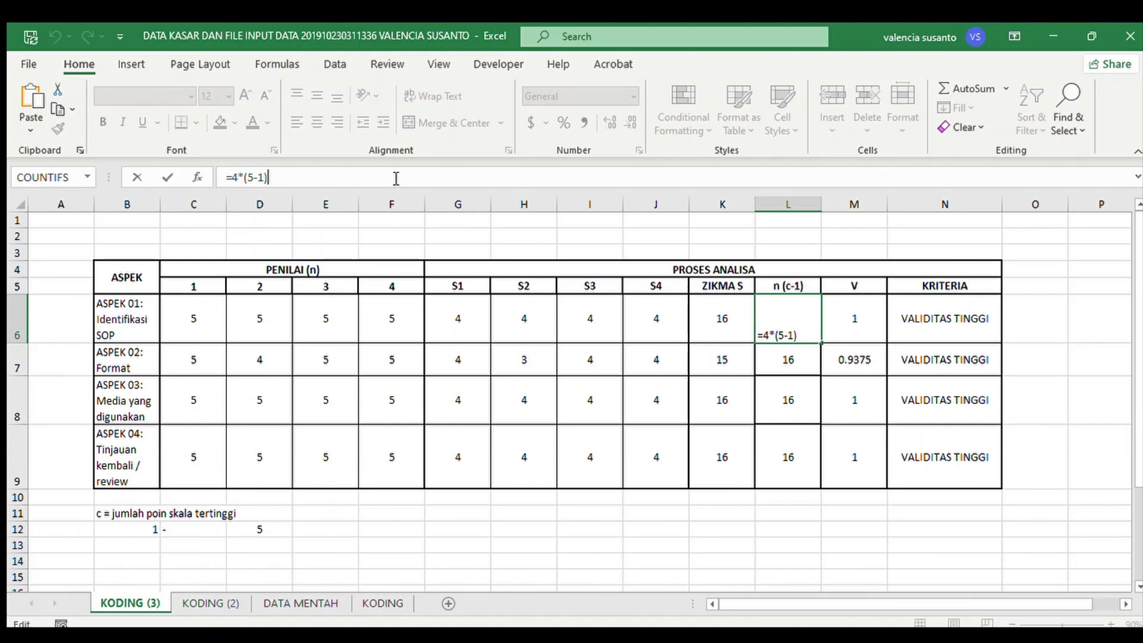
pyautogui.moveTo(247, 177); pyautogui.dragTo(267, 178)
pyautogui.press('Return')
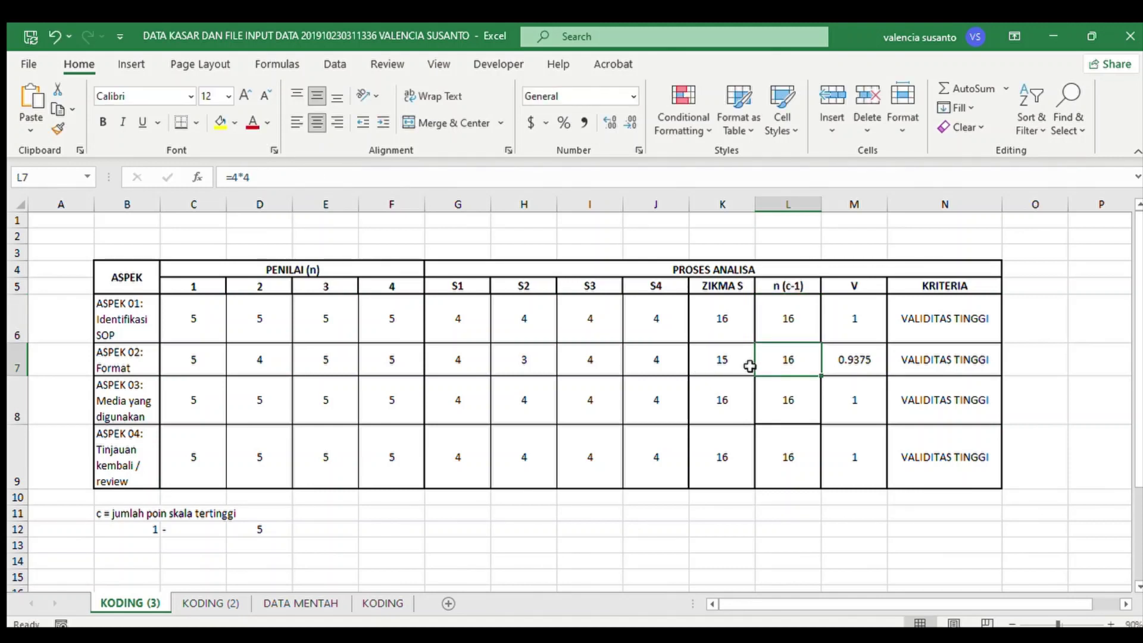
# Inspect the V formula for ASPEK 01 and the two cells it divides
pyautogui.click(855, 328)
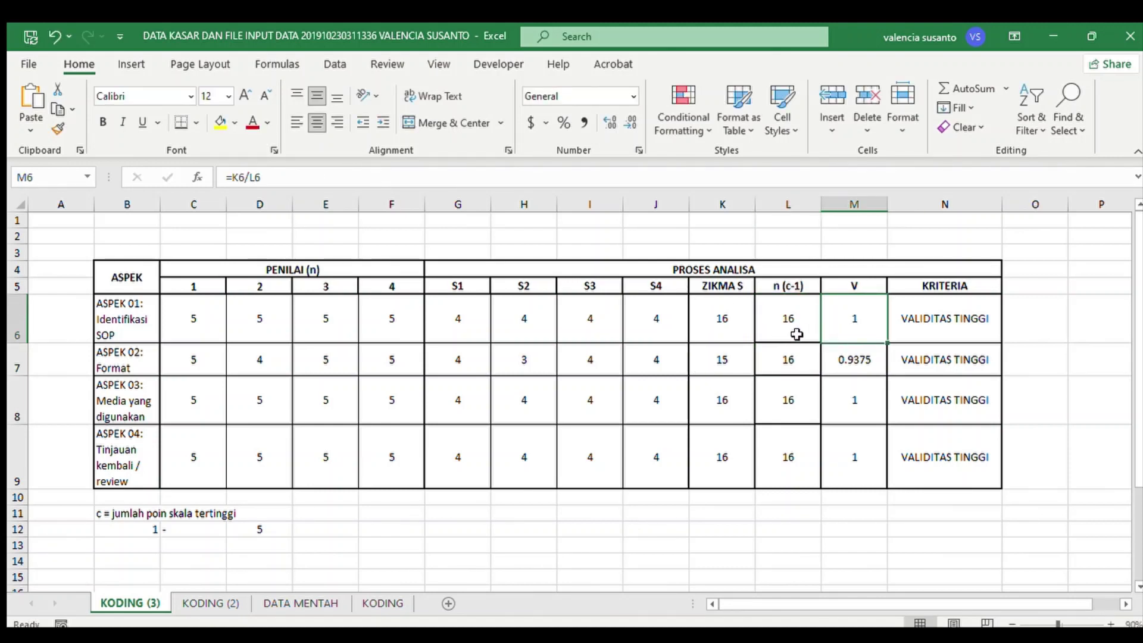
pyautogui.click(808, 333)
pyautogui.click(891, 316)
pyautogui.click(851, 328)
pyautogui.doubleClick(851, 334)
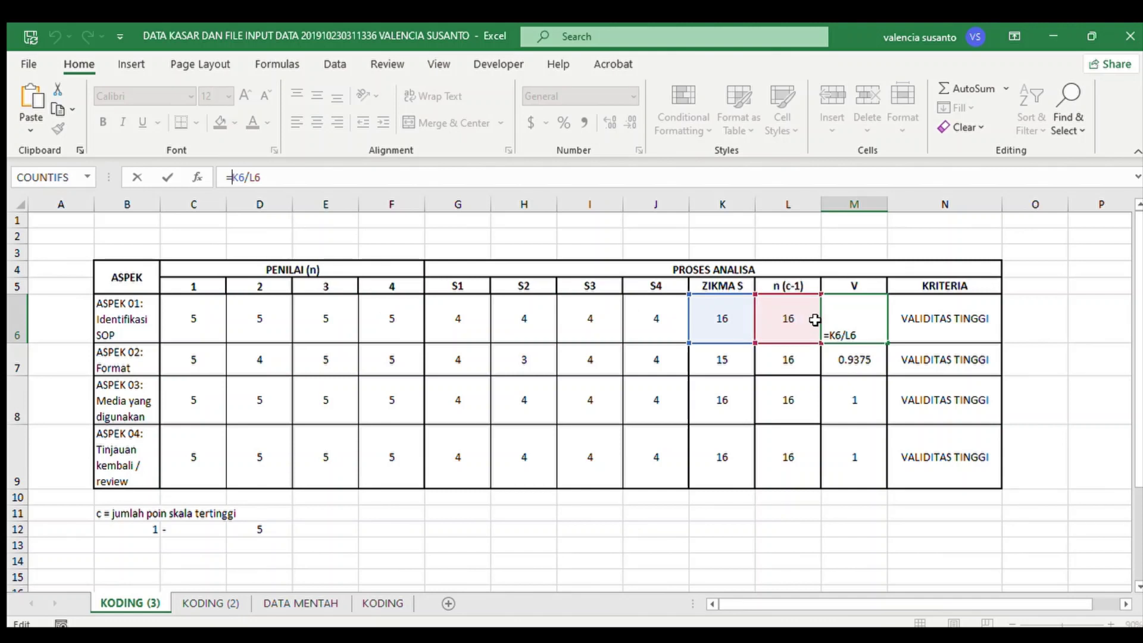
pyautogui.press('Return')
# Review ASPEK 01's KRITERIA formula and recheck its V, n (c-1), S4 and ZIKMA S cells
pyautogui.click(896, 319)
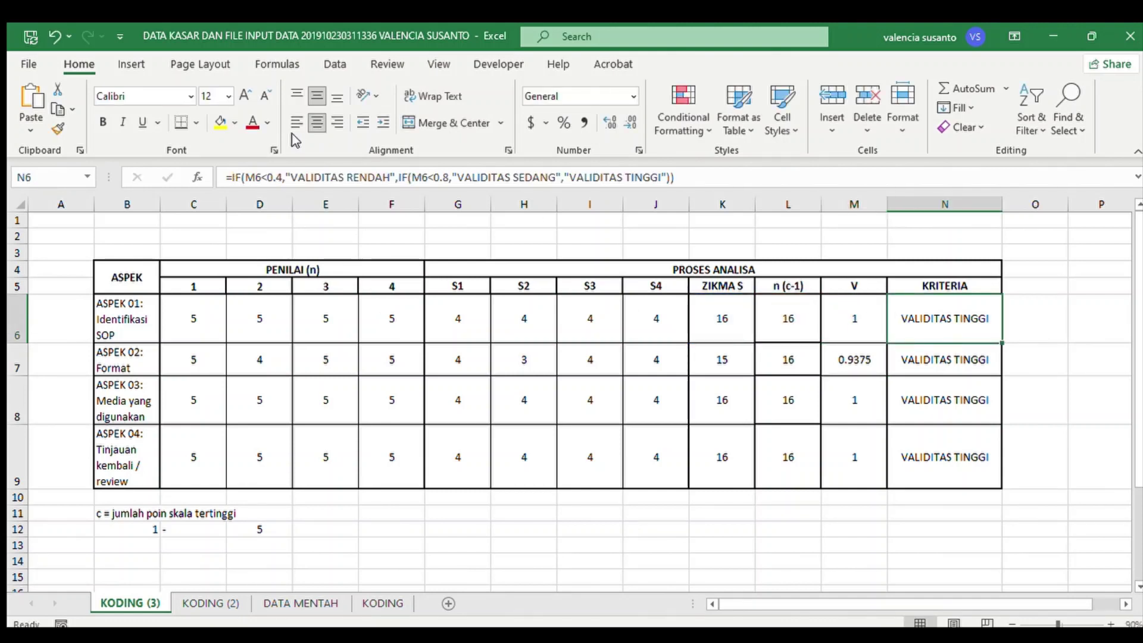
pyautogui.click(337, 177)
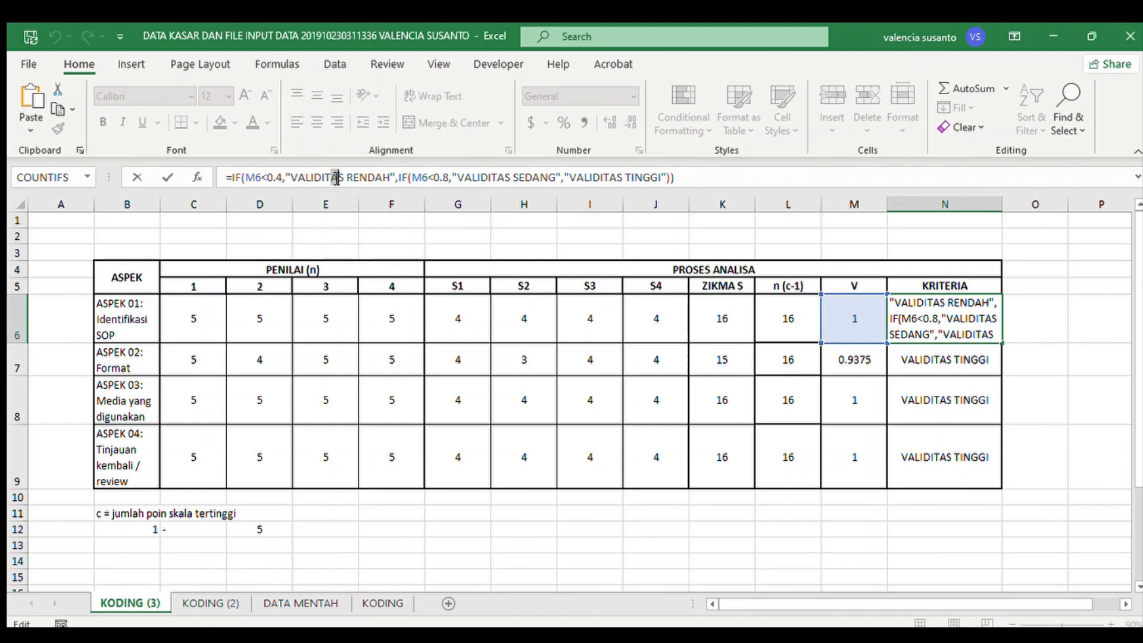
pyautogui.press('Return')
pyautogui.click(847, 327)
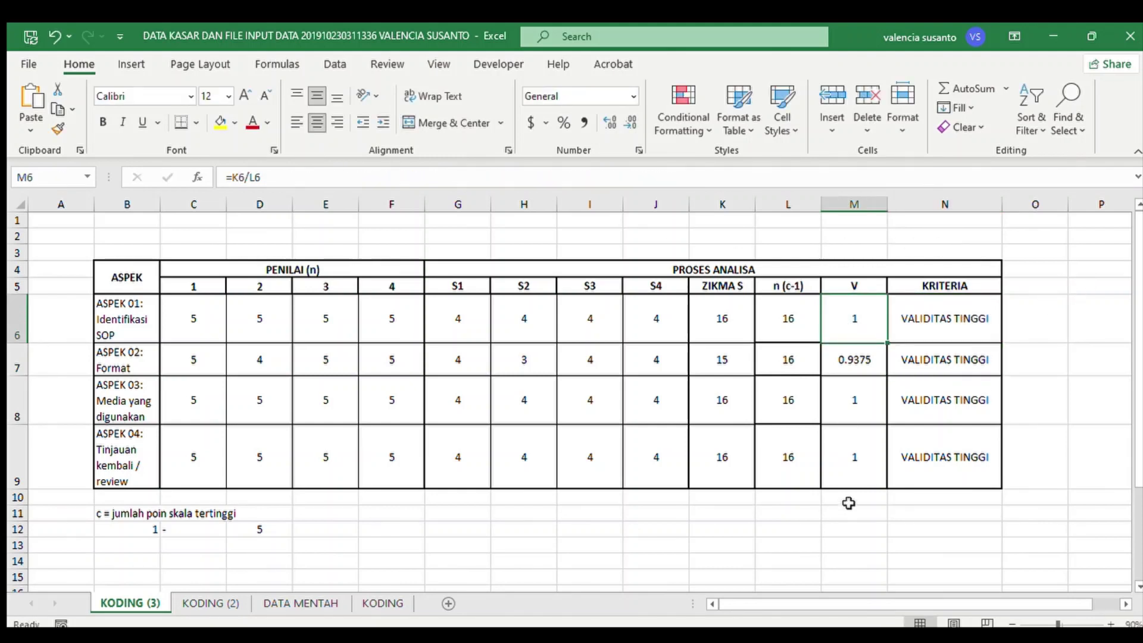
pyautogui.click(798, 305)
pyautogui.click(668, 327)
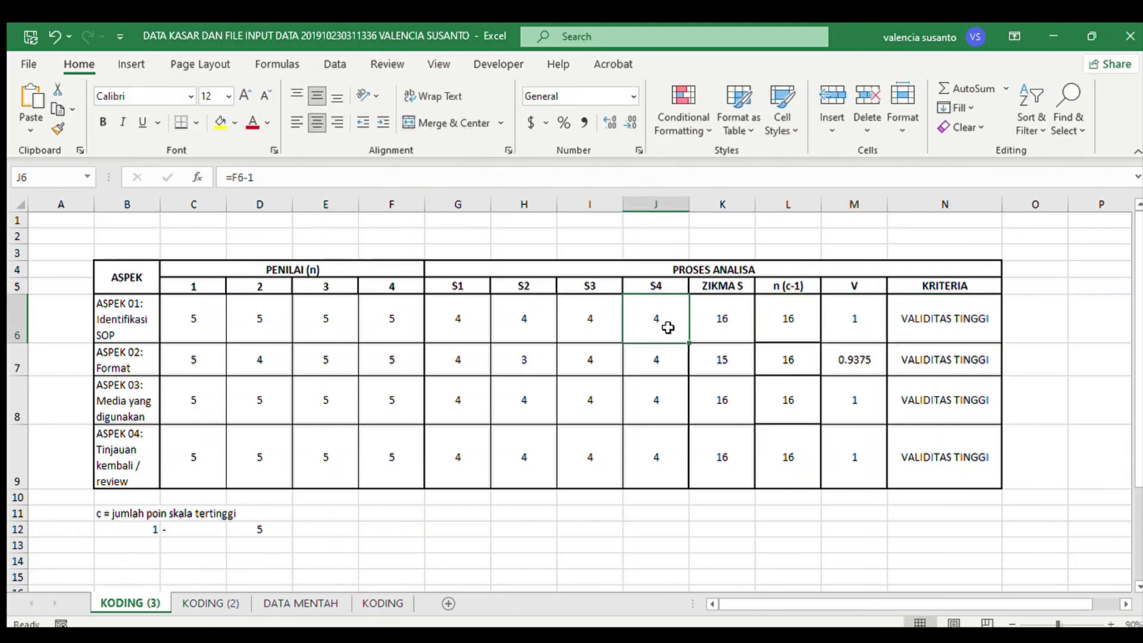
pyautogui.click(707, 321)
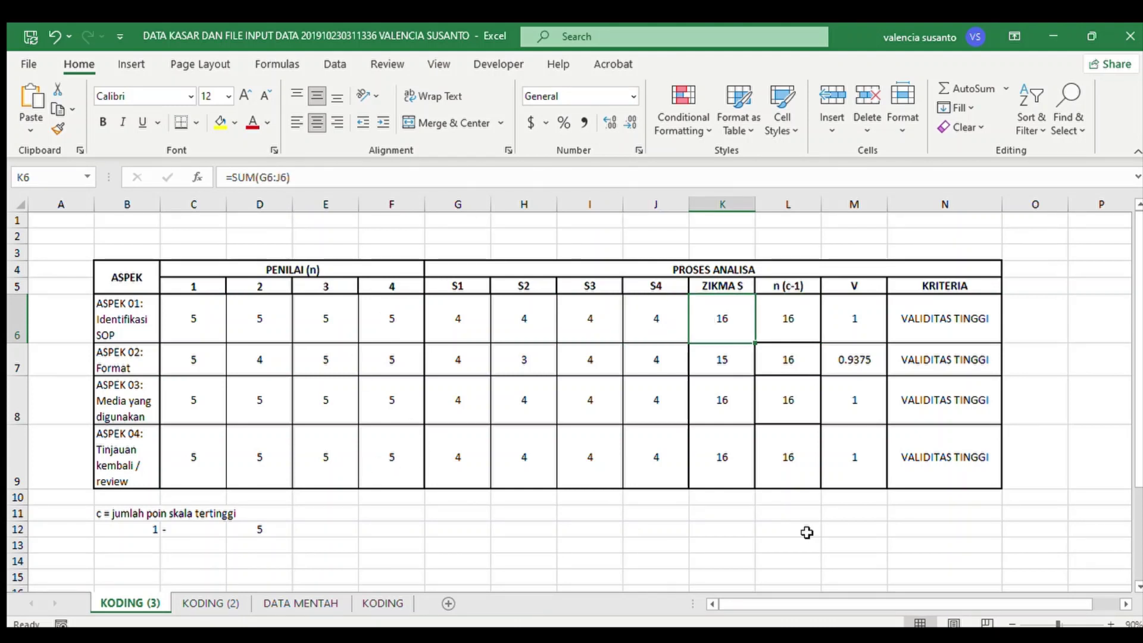